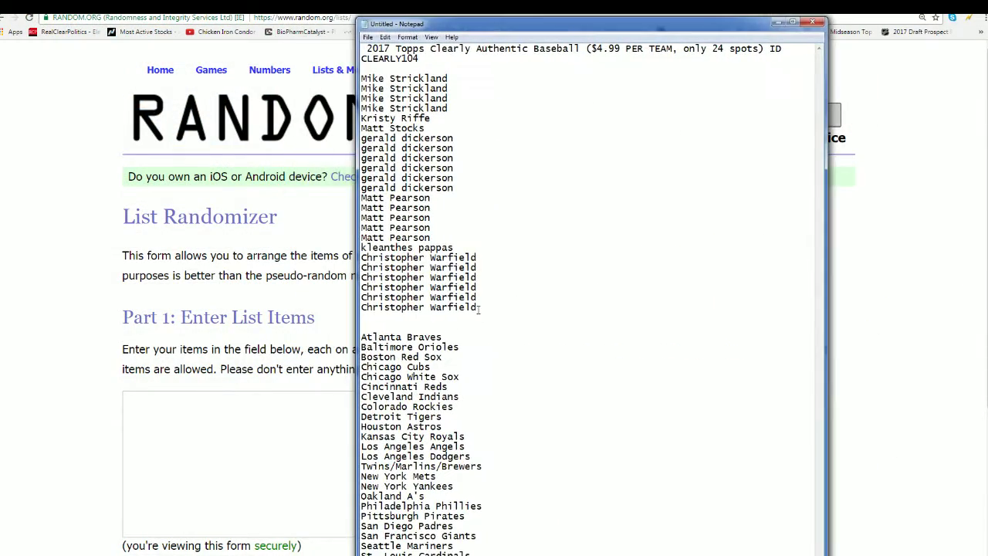
- Copy the 24 owner names from Notepad and paste them into the List Randomizer box, one per line
{"action": "mouse_move", "coordinate": [479, 309]}
{"action": "left_mouse_down"}
{"action": "mouse_move", "coordinate": [362, 137]}
{"action": "mouse_move", "coordinate": [363, 78]}
{"action": "left_mouse_up"}
{"action": "right_click", "coordinate": [411, 81]}
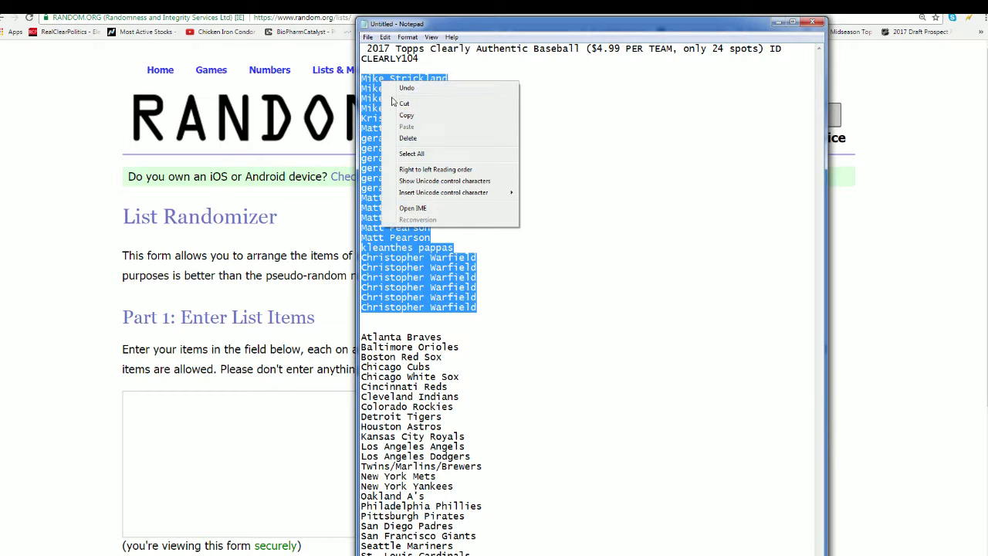
{"action": "left_click", "coordinate": [444, 115]}
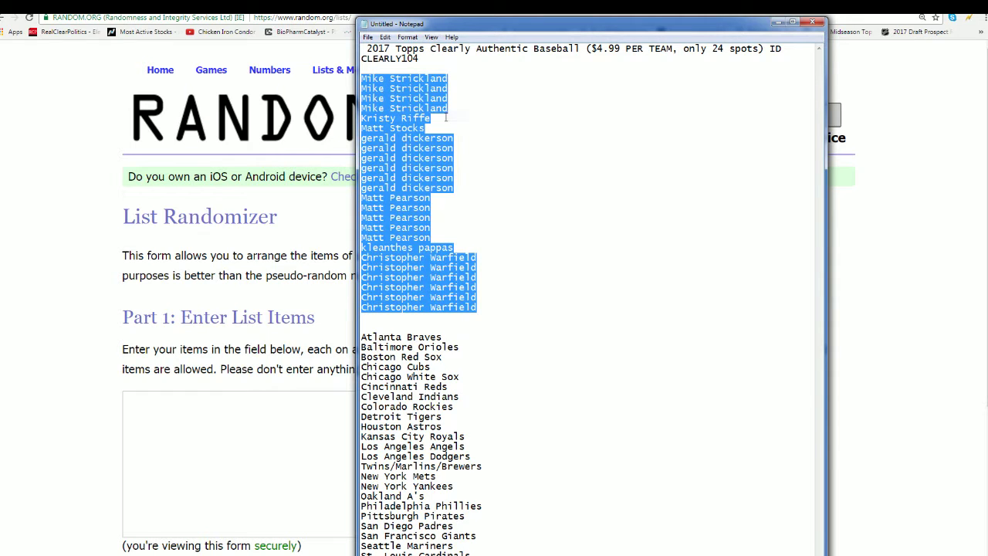
{"action": "left_click", "coordinate": [136, 400]}
{"action": "right_click", "coordinate": [136, 403]}
{"action": "left_click", "coordinate": [165, 312]}
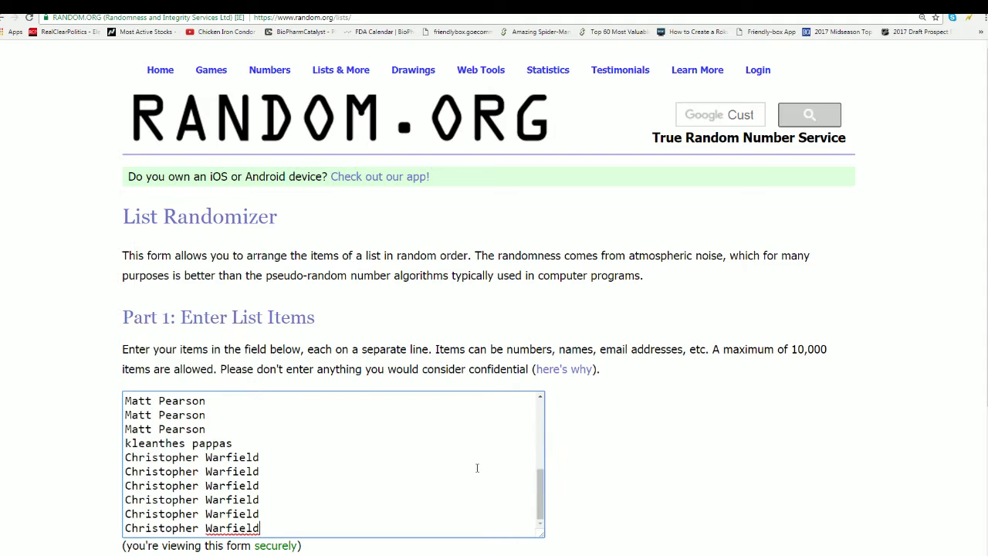
{"action": "scroll", "coordinate": [609, 463], "scroll_direction": "down", "scroll_amount": 3}
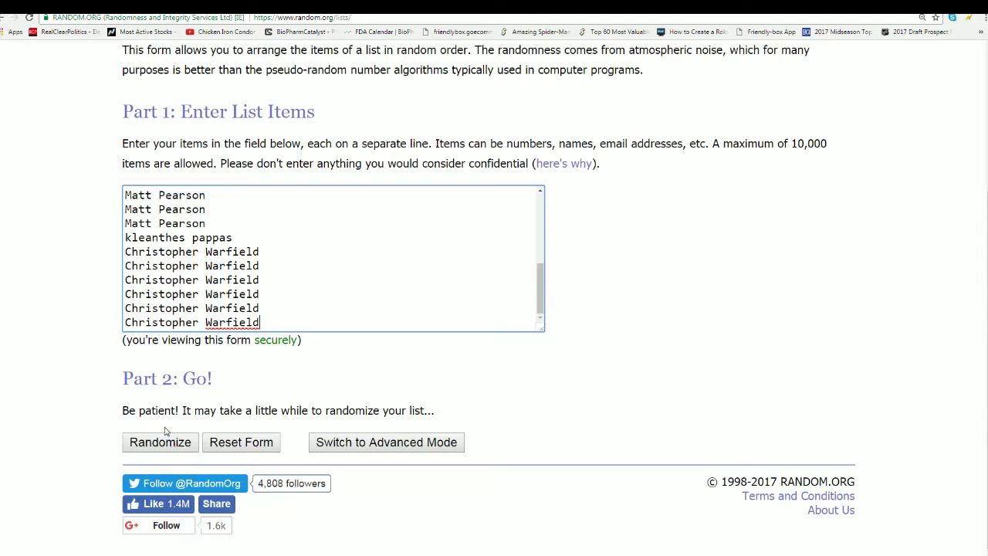
- Randomize the owner list, then reshuffle it four more times
{"action": "left_click", "coordinate": [161, 441]}
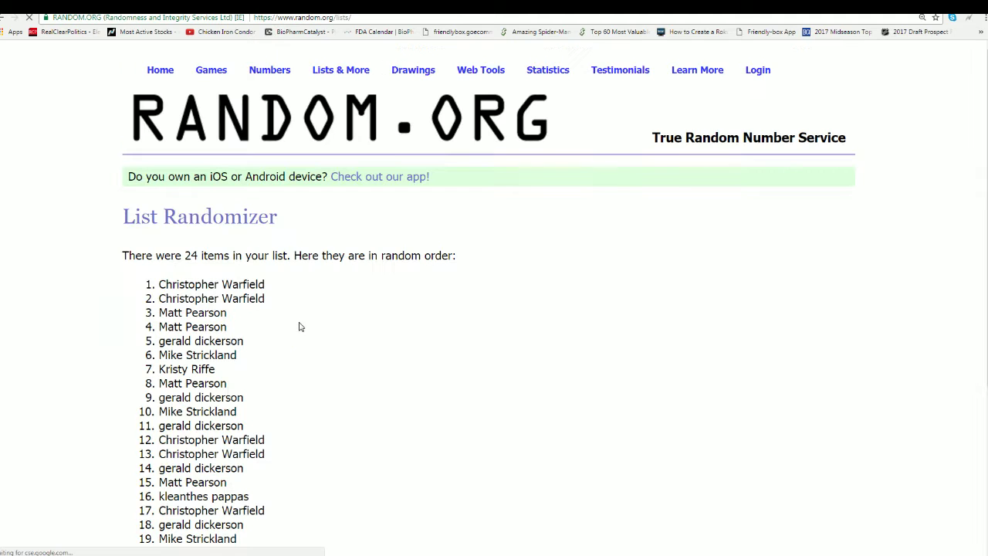
{"action": "scroll", "coordinate": [332, 358], "scroll_direction": "down", "scroll_amount": 3}
{"action": "left_click", "coordinate": [151, 474]}
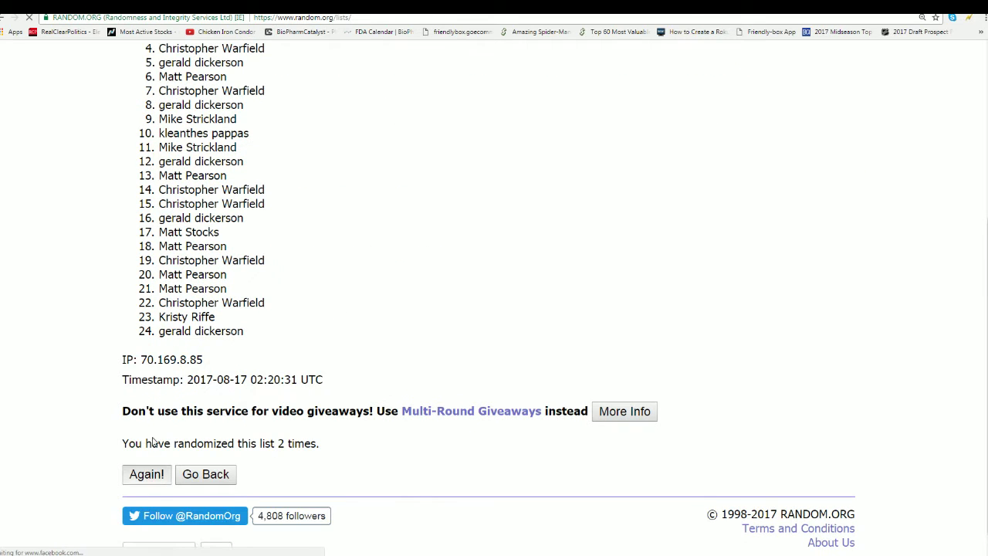
{"action": "left_click", "coordinate": [151, 479]}
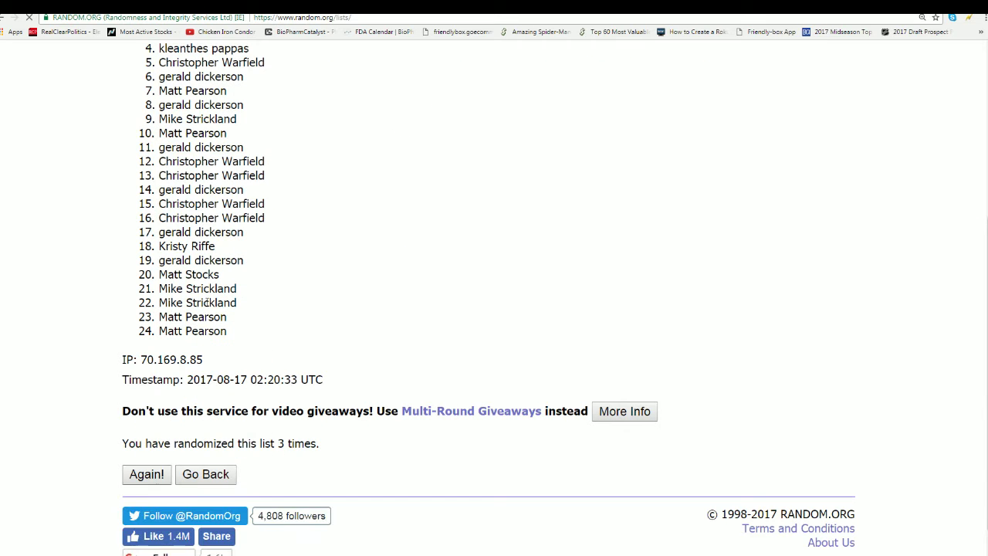
{"action": "scroll", "coordinate": [325, 388], "scroll_direction": "down", "scroll_amount": 1}
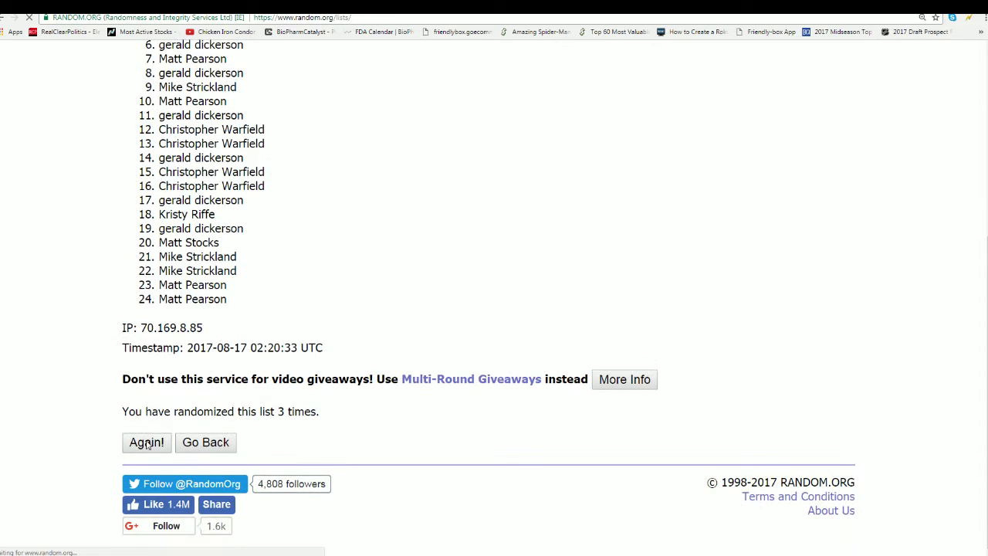
{"action": "scroll", "coordinate": [131, 448], "scroll_direction": "down", "scroll_amount": 4}
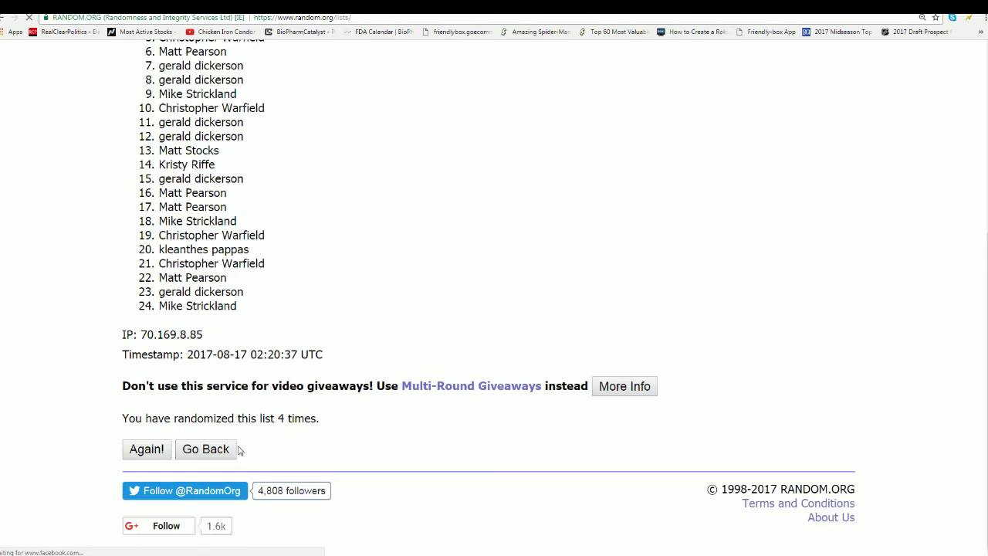
{"action": "left_click", "coordinate": [129, 452]}
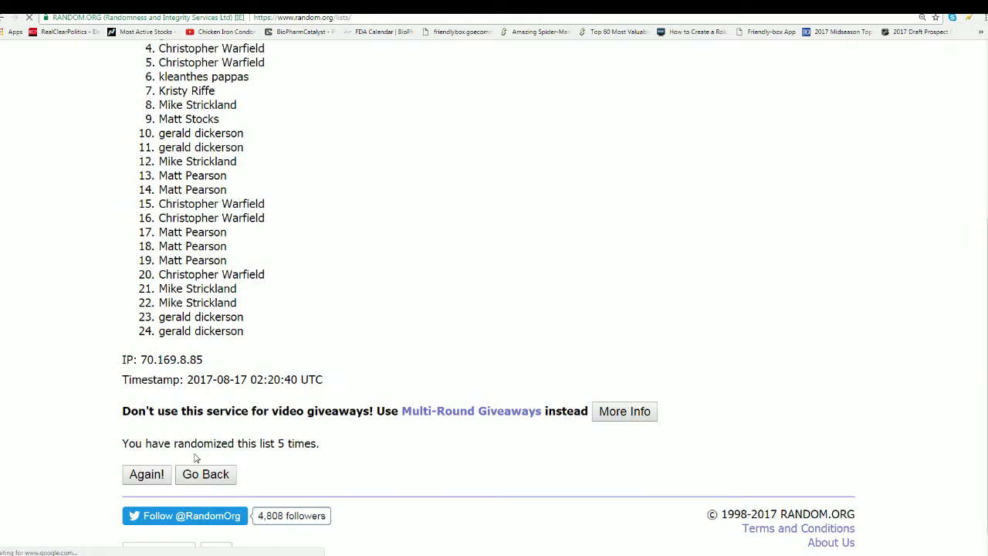
{"action": "left_click", "coordinate": [159, 473]}
{"action": "scroll", "coordinate": [414, 409], "scroll_direction": "down", "scroll_amount": 3}
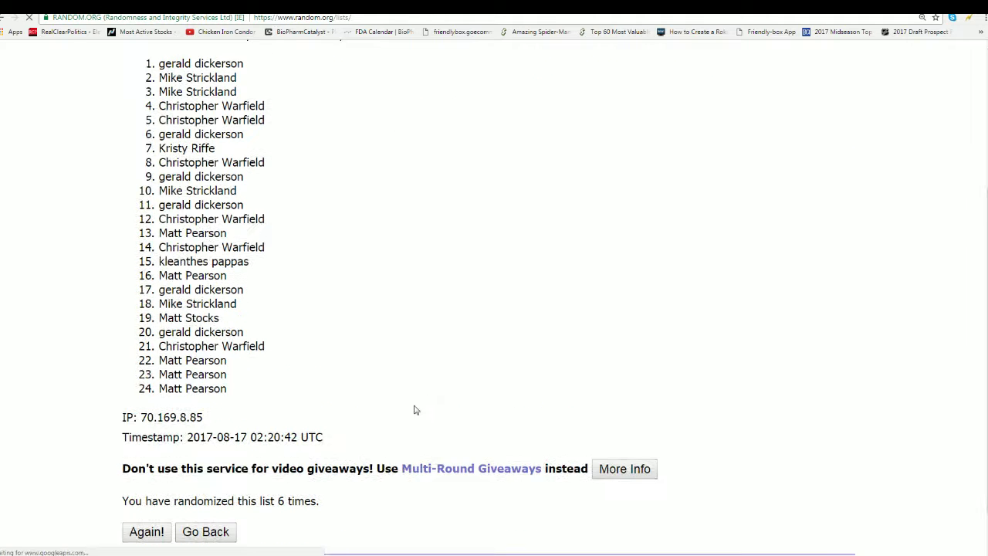
{"action": "scroll", "coordinate": [414, 409], "scroll_direction": "down", "scroll_amount": 1}
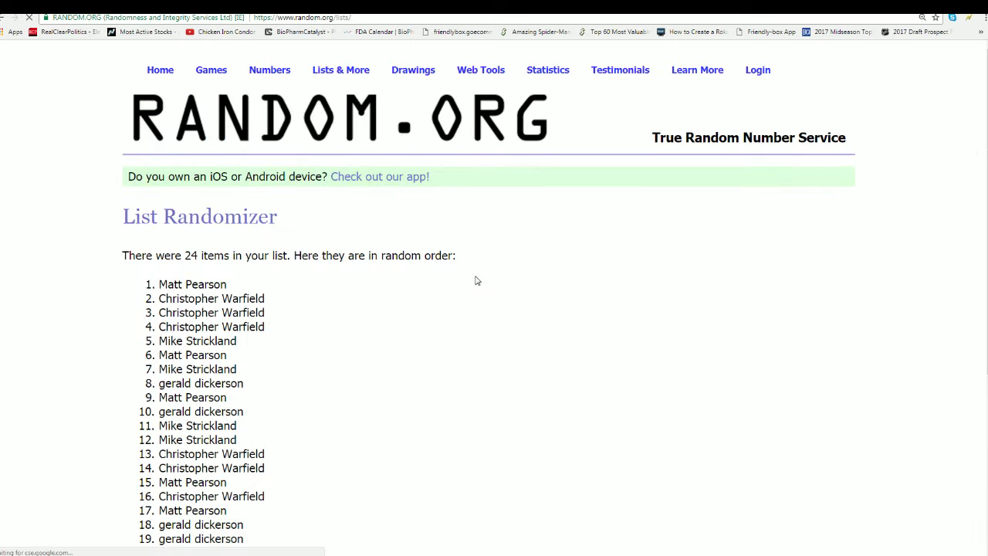
{"action": "scroll", "coordinate": [476, 280], "scroll_direction": "down", "scroll_amount": 2}
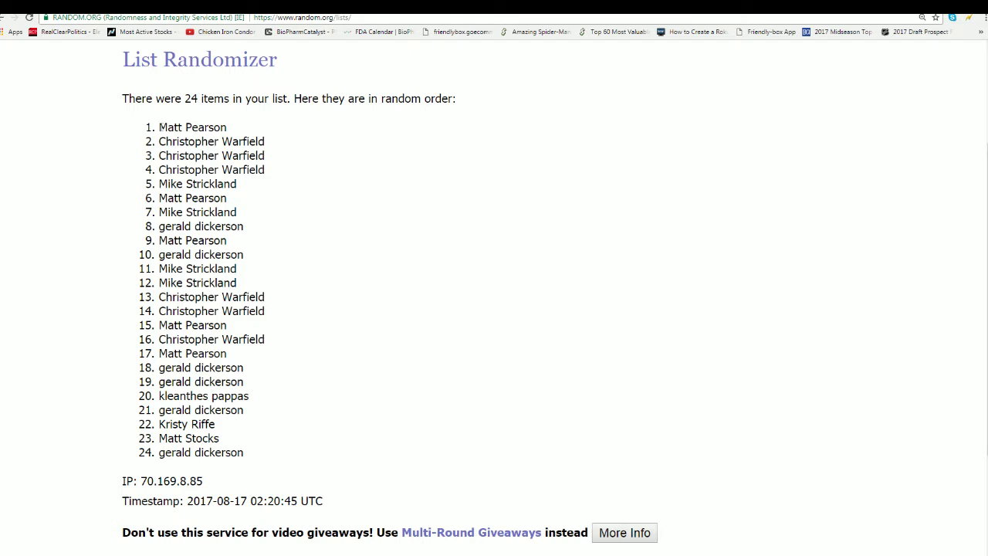
- Copy all 24 names in their final randomized order
{"action": "mouse_move", "coordinate": [159, 127]}
{"action": "left_mouse_down"}
{"action": "mouse_move", "coordinate": [201, 382]}
{"action": "mouse_move", "coordinate": [246, 453]}
{"action": "left_mouse_up"}
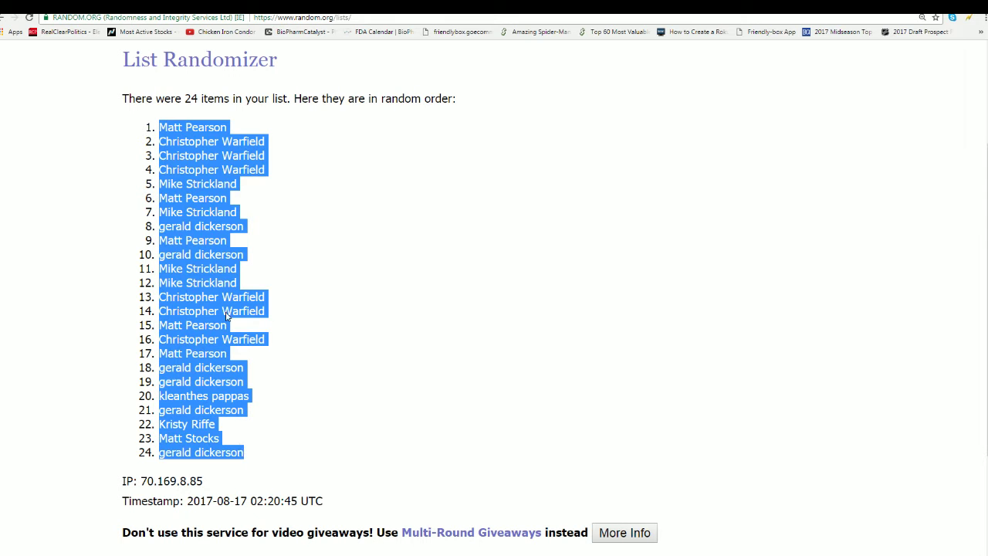
{"action": "right_click", "coordinate": [227, 315]}
{"action": "left_click", "coordinate": [243, 301]}
{"action": "key", "text": "alt+Tab"}
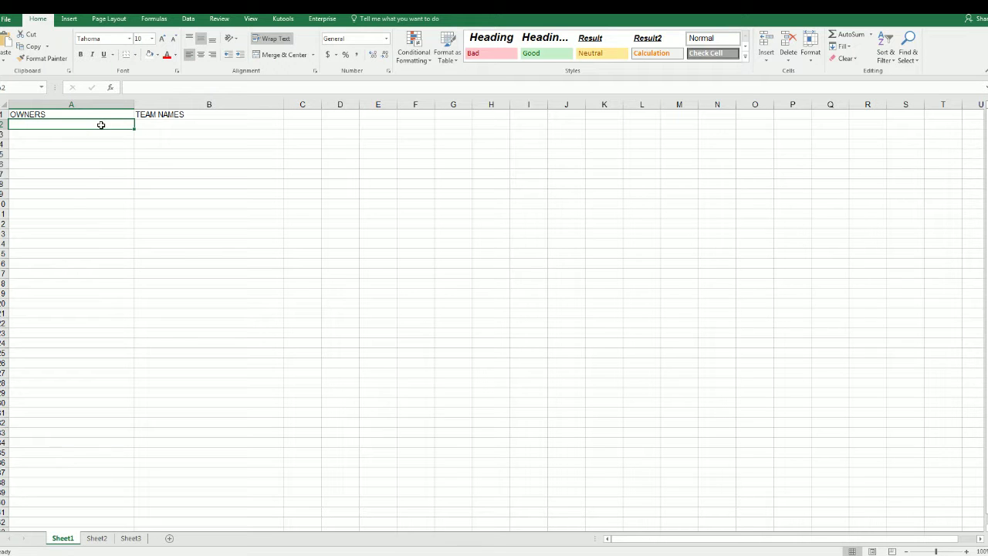
- Paste the 24 randomized owners into A2:A25 under OWNERS
{"action": "right_click", "coordinate": [66, 123]}
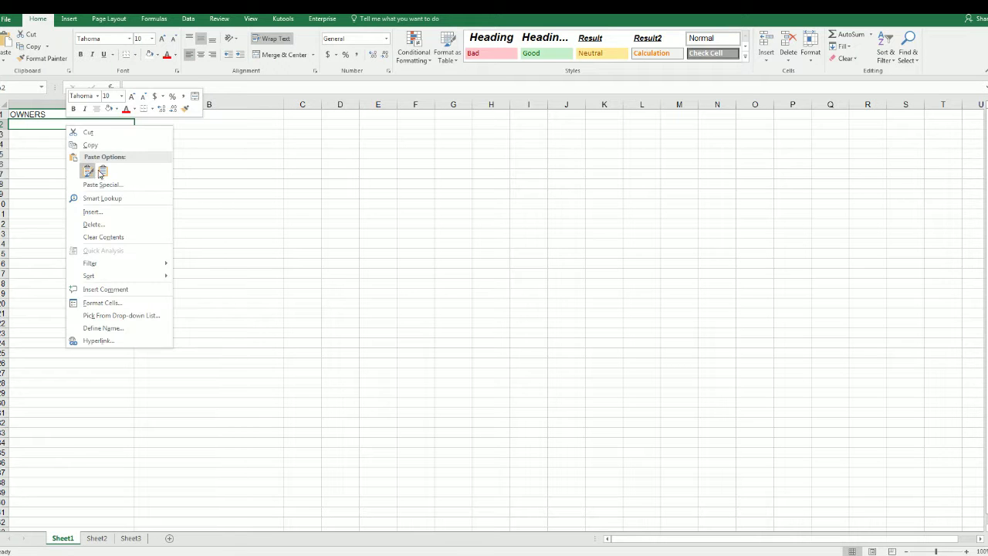
{"action": "left_click", "coordinate": [100, 173]}
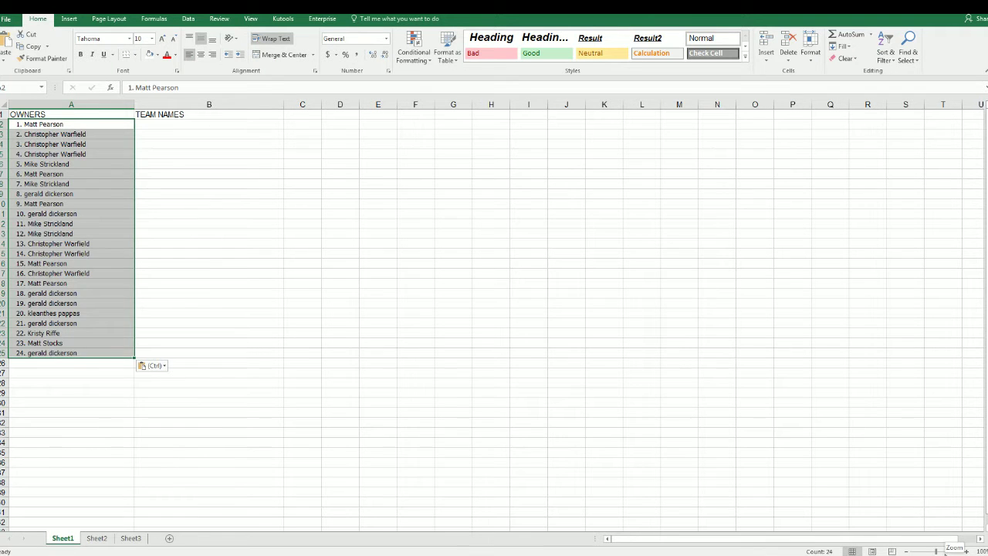
{"action": "left_click_drag", "start_coordinate": [935, 552], "coordinate": [943, 551]}
{"action": "scroll", "coordinate": [238, 180], "scroll_direction": "up", "scroll_amount": 1}
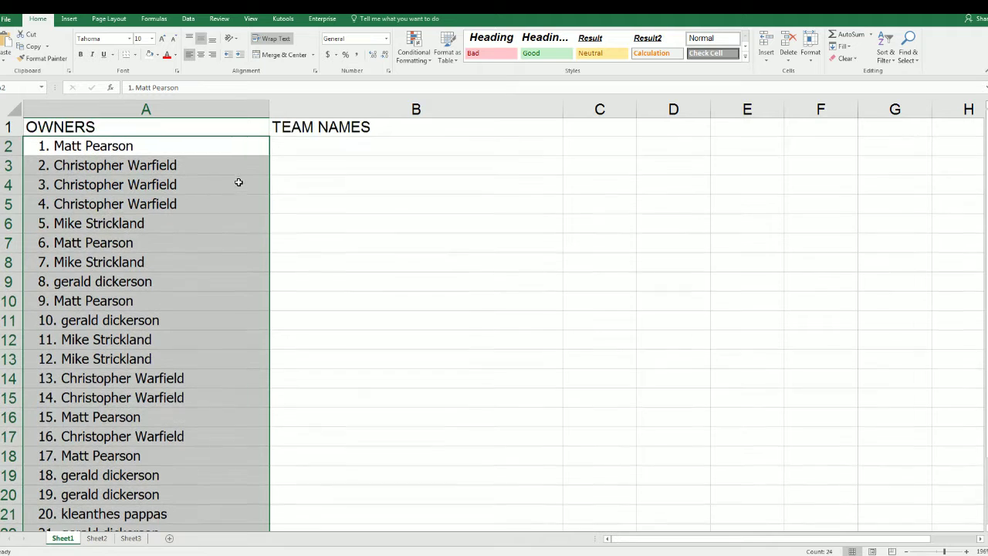
- Narrow column A to fit the owner names and zoom the sheet back out
{"action": "left_click", "coordinate": [238, 104]}
{"action": "left_click_drag", "start_coordinate": [209, 132], "coordinate": [194, 139]}
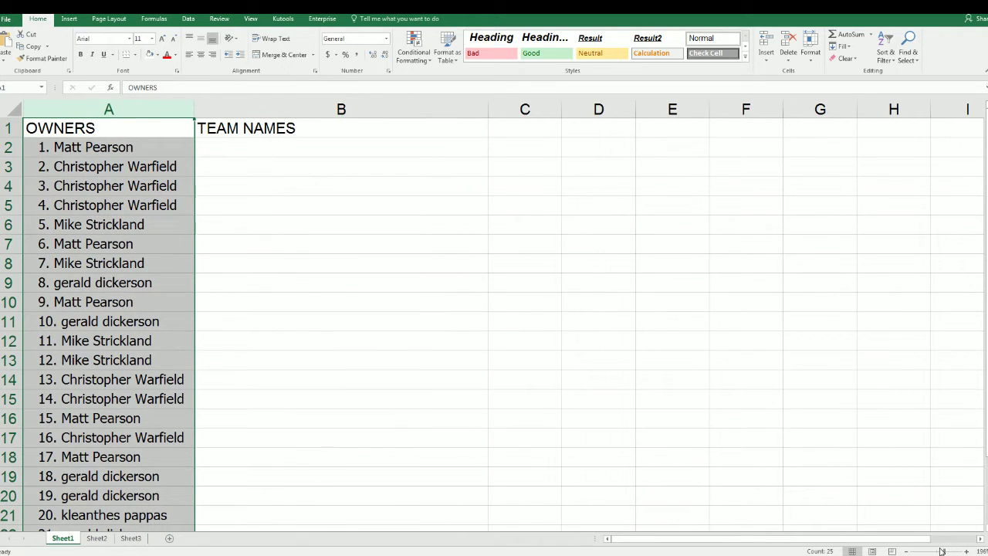
{"action": "left_click_drag", "start_coordinate": [942, 550], "coordinate": [938, 551]}
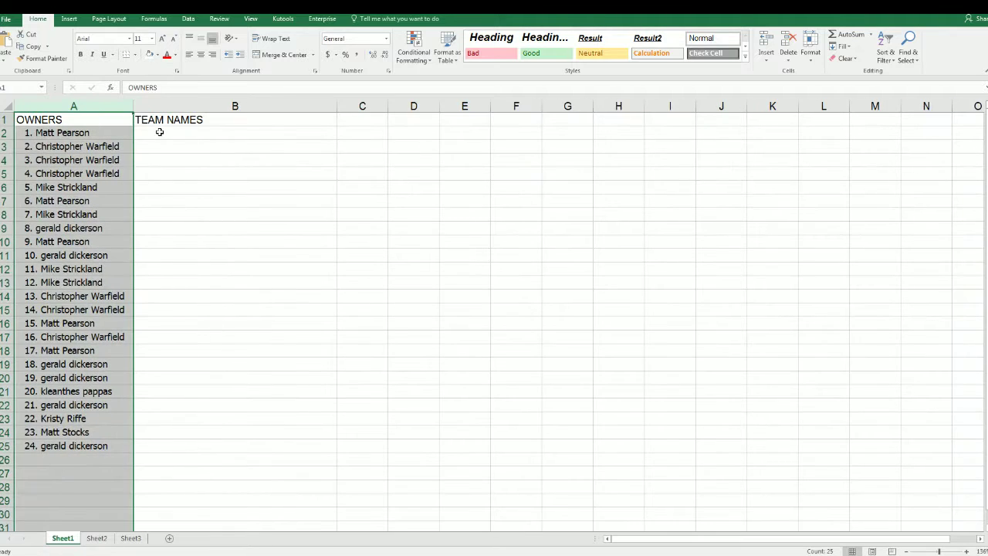
{"action": "left_click", "coordinate": [159, 132]}
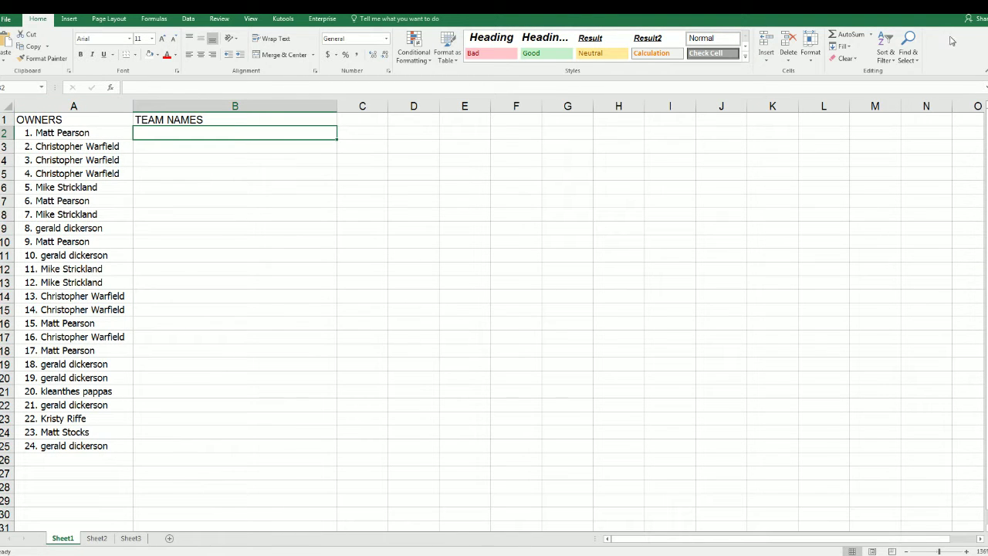
{"action": "key", "text": "alt+Tab"}
- Start a fresh randomizer form and copy the 24 team names from the notes
{"action": "scroll", "coordinate": [291, 352], "scroll_direction": "up", "scroll_amount": 3}
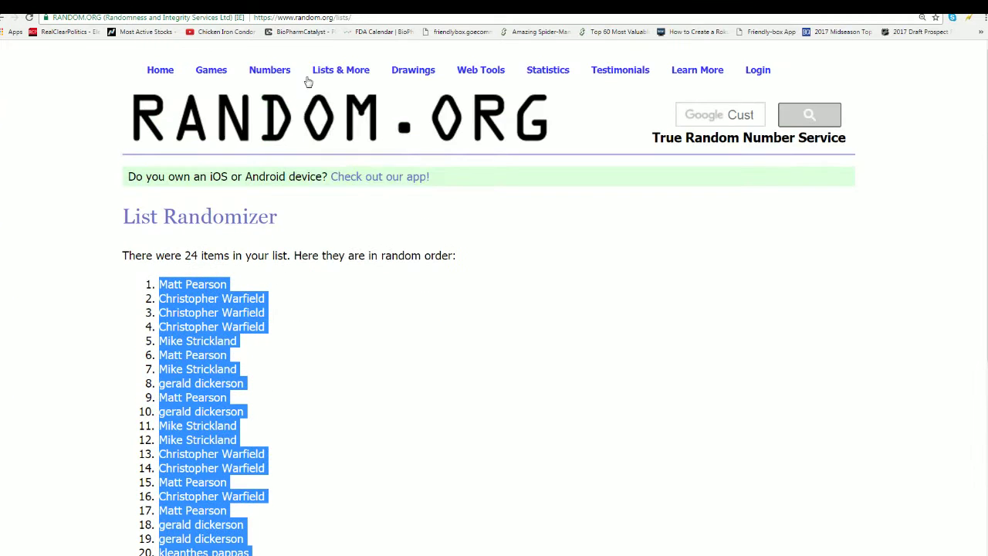
{"action": "left_click", "coordinate": [359, 99]}
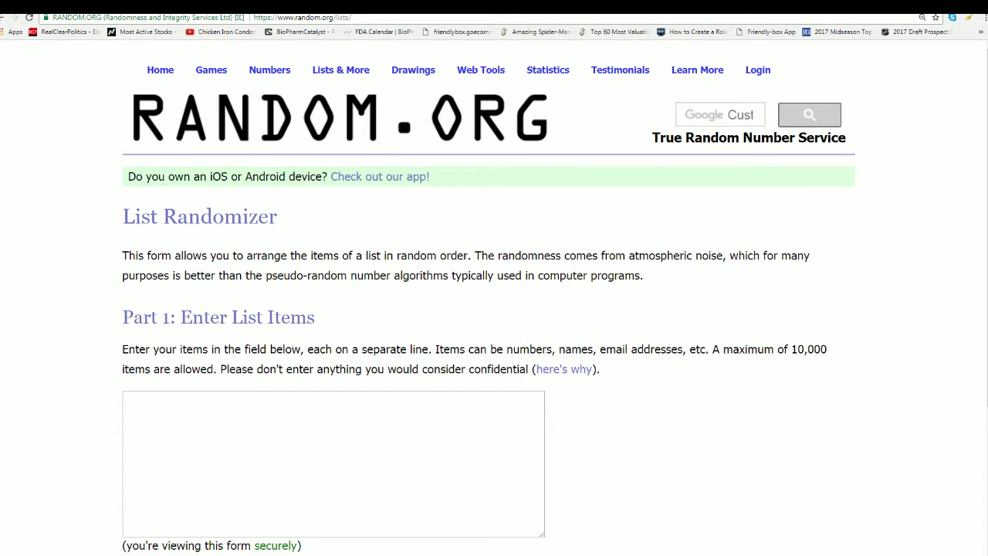
{"action": "key", "text": "alt+Tab"}
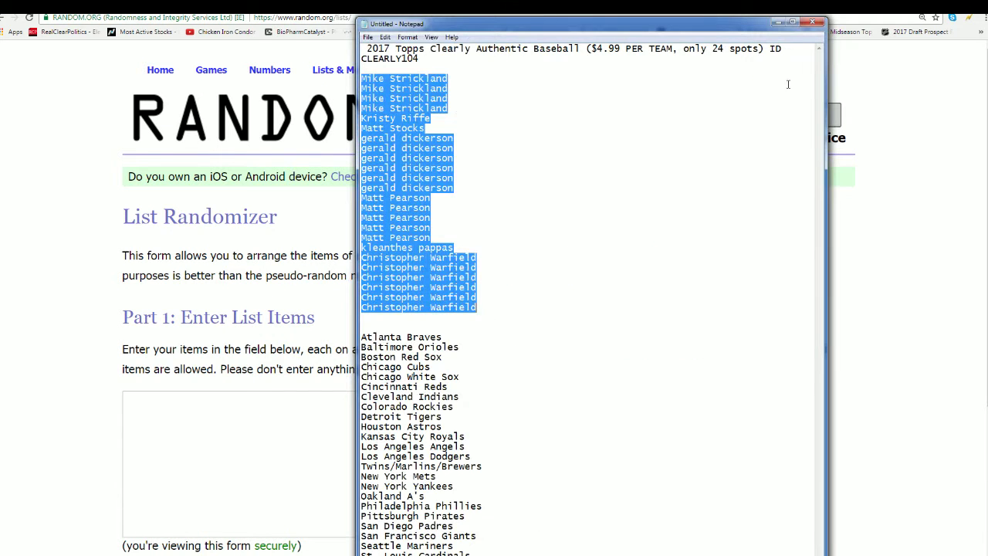
{"action": "left_click", "coordinate": [794, 25]}
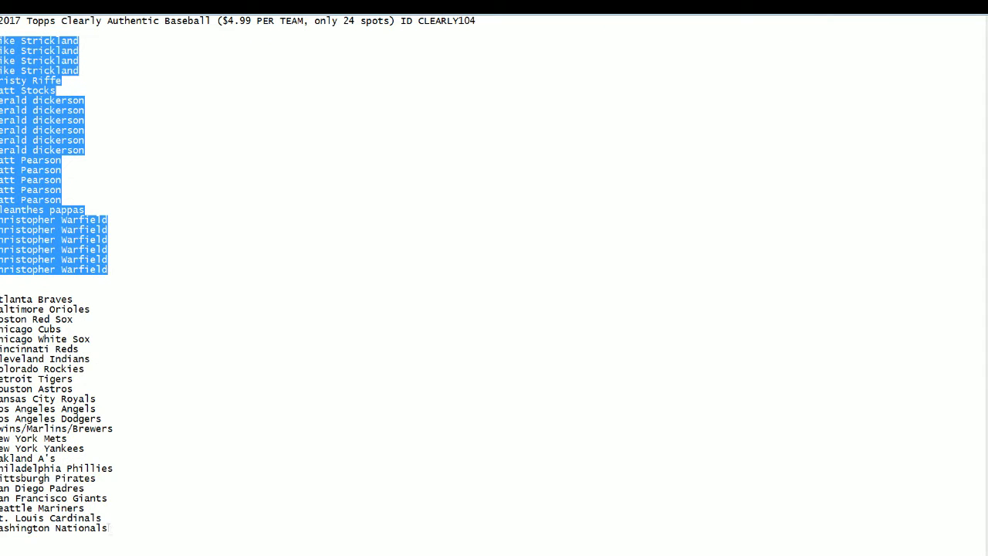
{"action": "mouse_move", "coordinate": [108, 528]}
{"action": "left_mouse_down"}
{"action": "mouse_move", "coordinate": [4, 349]}
{"action": "mouse_move", "coordinate": [2, 299]}
{"action": "left_mouse_up"}
{"action": "right_click", "coordinate": [2, 301]}
{"action": "left_click", "coordinate": [41, 336]}
- Paste the team names into the list box and randomize their order
{"action": "key", "text": "alt+Tab"}
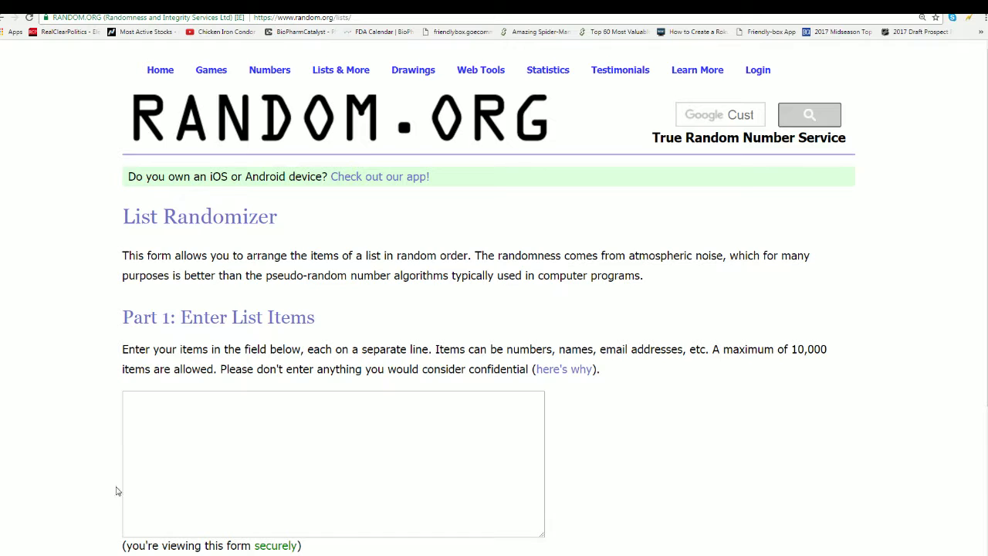
{"action": "left_click", "coordinate": [125, 401]}
{"action": "right_click", "coordinate": [142, 400]}
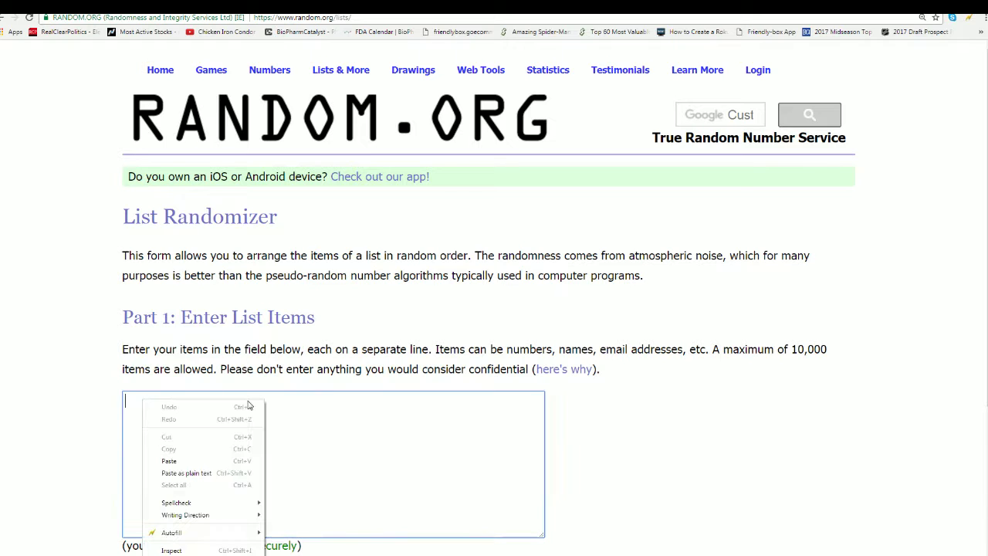
{"action": "left_click", "coordinate": [167, 460]}
{"action": "scroll", "coordinate": [147, 440], "scroll_direction": "down", "scroll_amount": 3}
{"action": "left_click", "coordinate": [131, 439]}
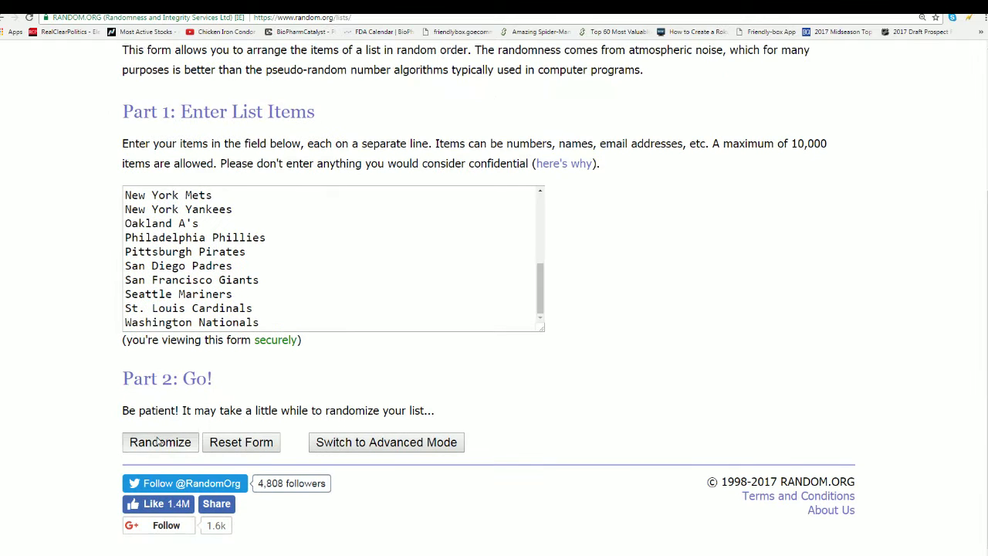
- Reshuffle the team list five more times
{"action": "scroll", "coordinate": [387, 378], "scroll_direction": "down", "scroll_amount": 5}
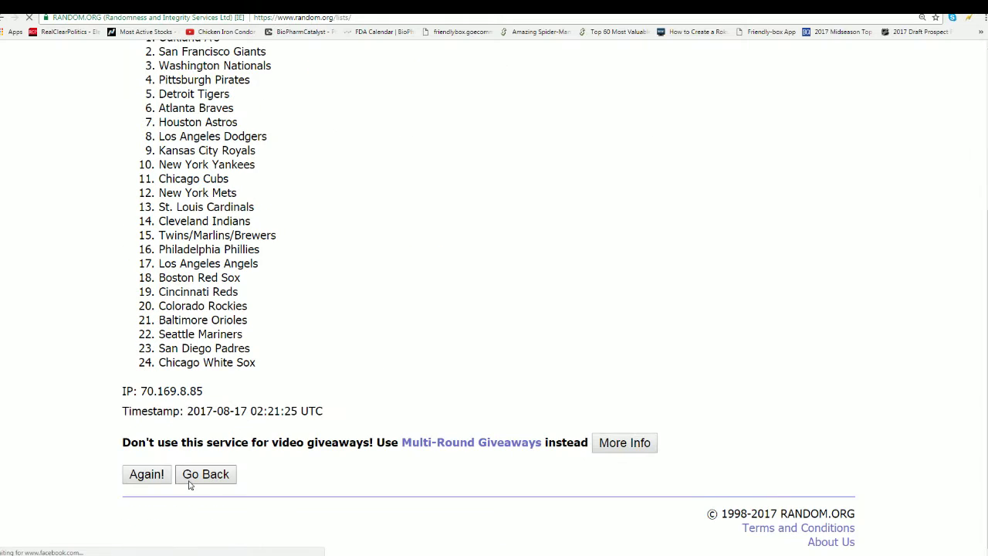
{"action": "left_click", "coordinate": [144, 475]}
{"action": "scroll", "coordinate": [358, 417], "scroll_direction": "down", "scroll_amount": 4}
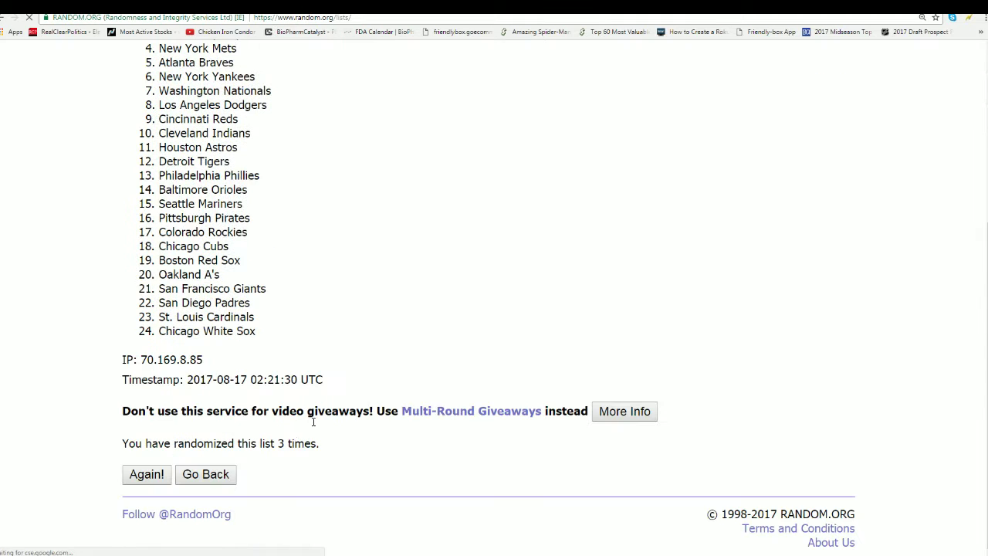
{"action": "key", "text": "Return"}
{"action": "scroll", "coordinate": [280, 442], "scroll_direction": "down", "scroll_amount": 4}
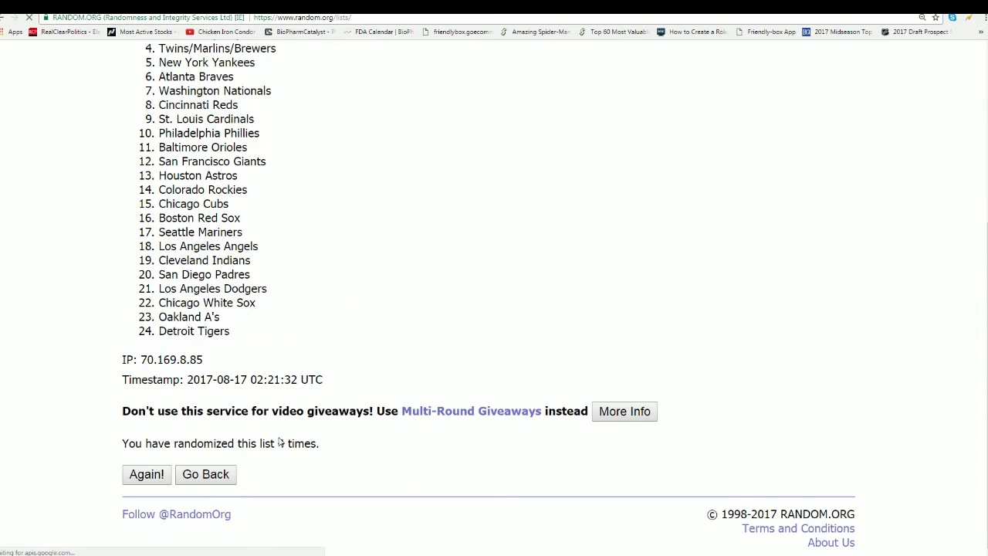
{"action": "left_click", "coordinate": [152, 471]}
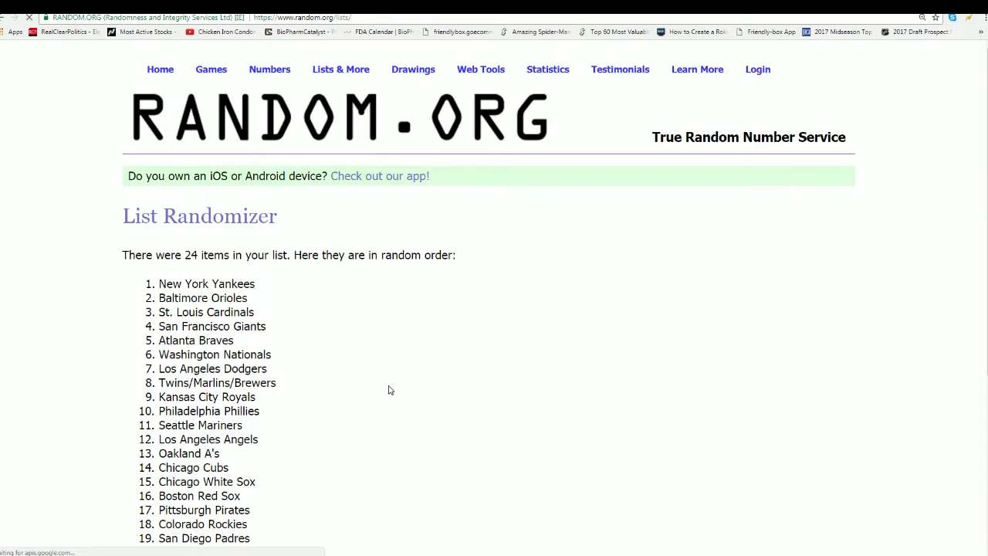
{"action": "scroll", "coordinate": [389, 390], "scroll_direction": "down", "scroll_amount": 5}
{"action": "left_click", "coordinate": [148, 473]}
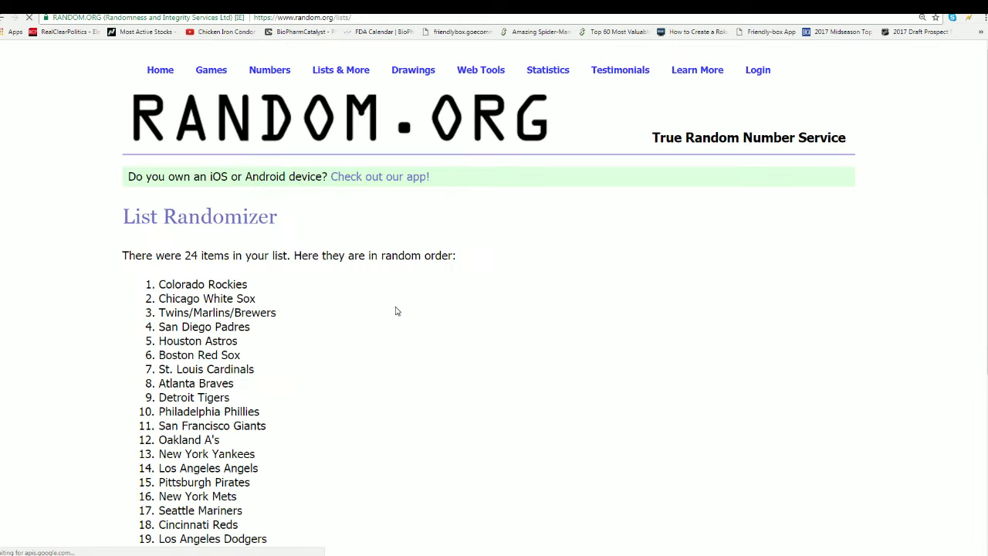
{"action": "scroll", "coordinate": [388, 334], "scroll_direction": "down", "scroll_amount": 4}
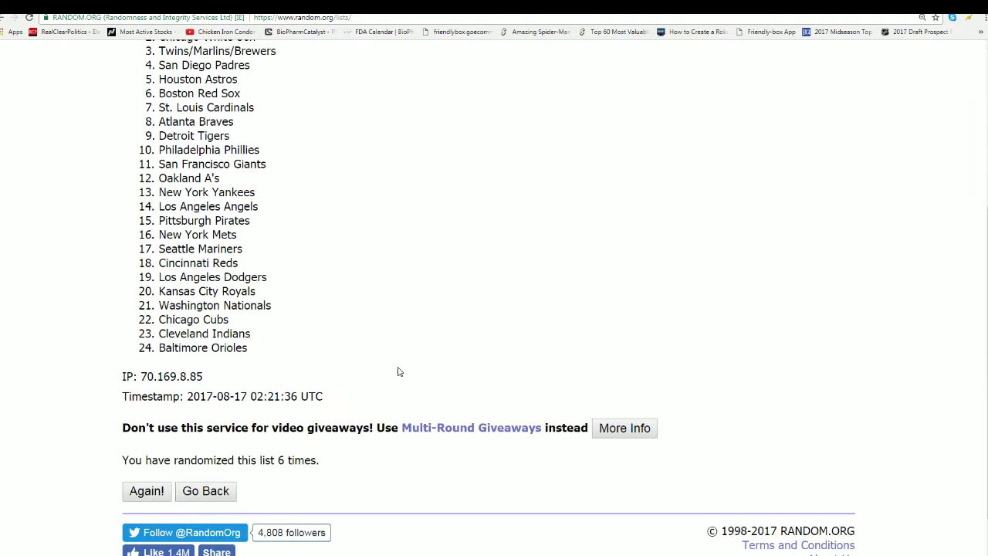
{"action": "left_click", "coordinate": [147, 492]}
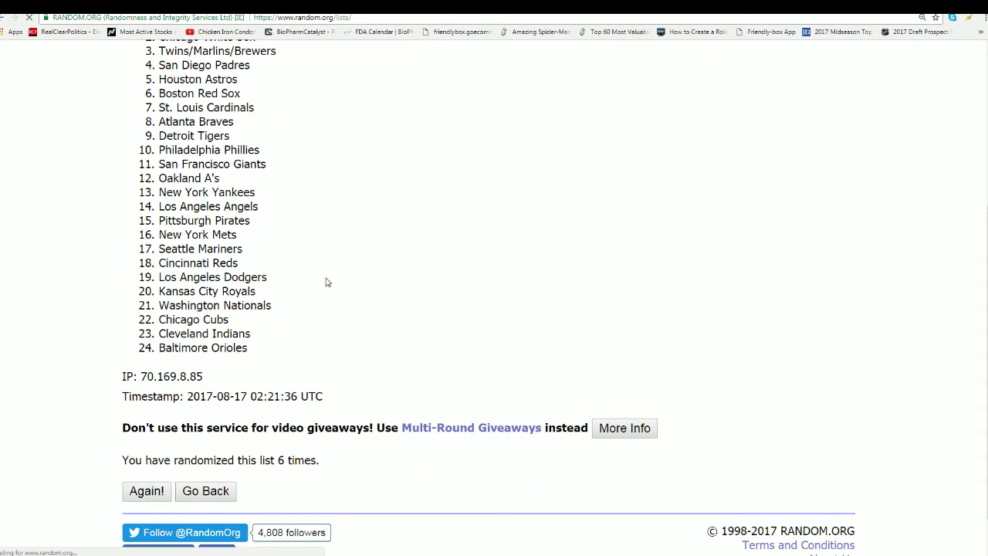
{"action": "scroll", "coordinate": [346, 309], "scroll_direction": "down", "scroll_amount": 1}
{"action": "scroll", "coordinate": [215, 218], "scroll_direction": "down", "scroll_amount": 1}
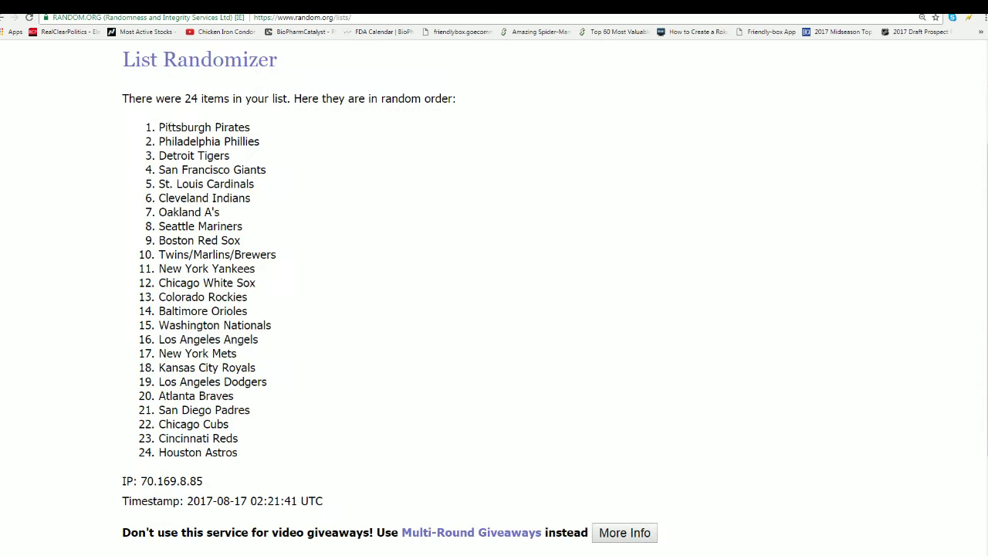
- Copy the final 24-team order, Pittsburgh Pirates through Houston Astros
{"action": "mouse_move", "coordinate": [158, 127]}
{"action": "left_mouse_down"}
{"action": "mouse_move", "coordinate": [213, 381]}
{"action": "mouse_move", "coordinate": [240, 454]}
{"action": "left_mouse_up"}
{"action": "right_click", "coordinate": [208, 322]}
{"action": "left_click", "coordinate": [232, 333]}
{"action": "scroll", "coordinate": [596, 415], "scroll_direction": "down", "scroll_amount": 2}
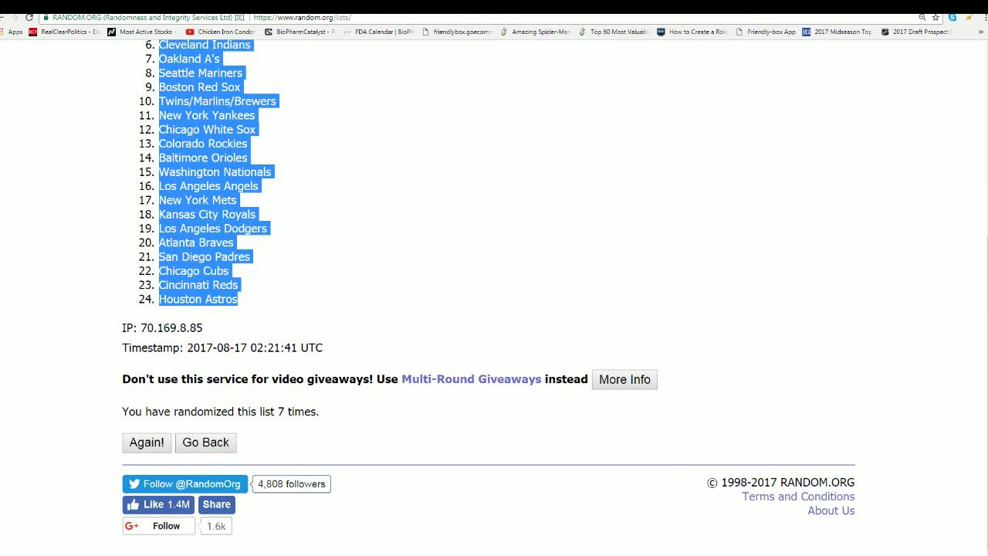
{"action": "scroll", "coordinate": [320, 262], "scroll_direction": "up", "scroll_amount": 2}
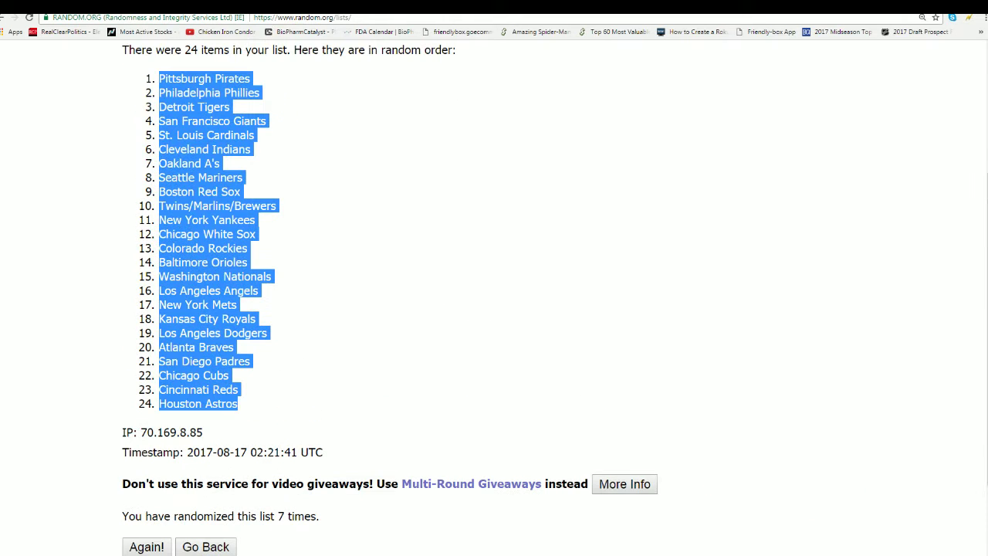
{"action": "key", "text": "alt+Tab"}
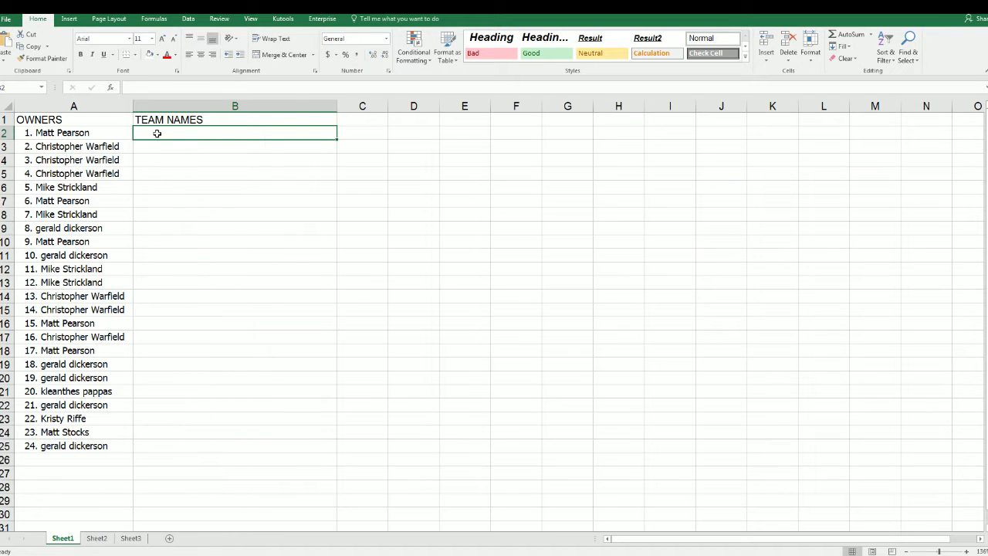
- Paste the shuffled teams into B2:B25 under TEAM NAMES, keeping source formatting
{"action": "right_click", "coordinate": [159, 134]}
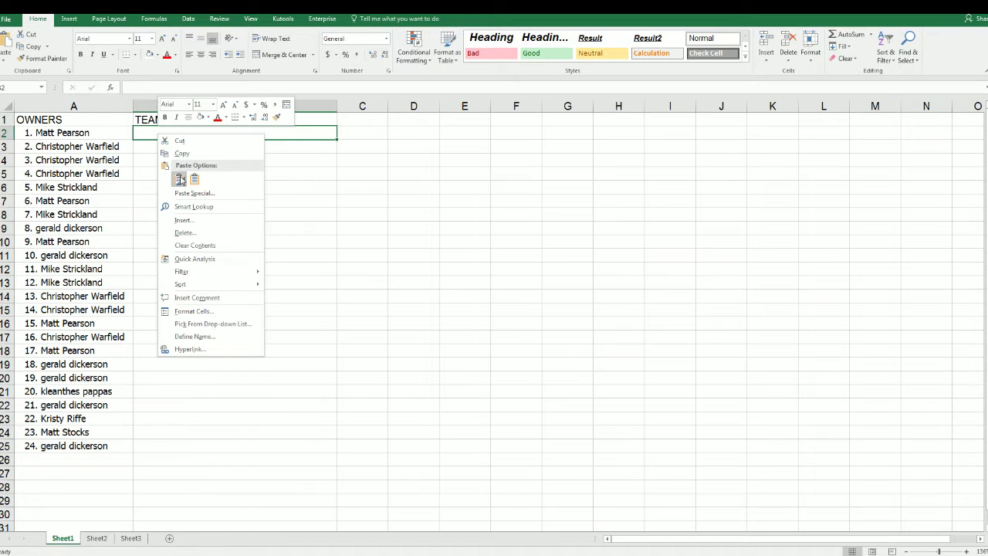
{"action": "left_click", "coordinate": [180, 179]}
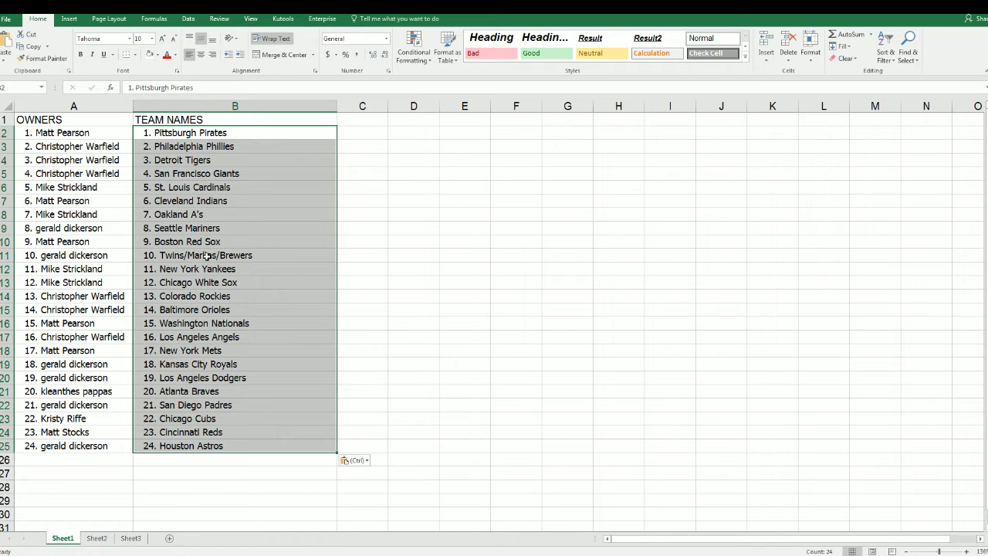
{"action": "left_click", "coordinate": [102, 269]}
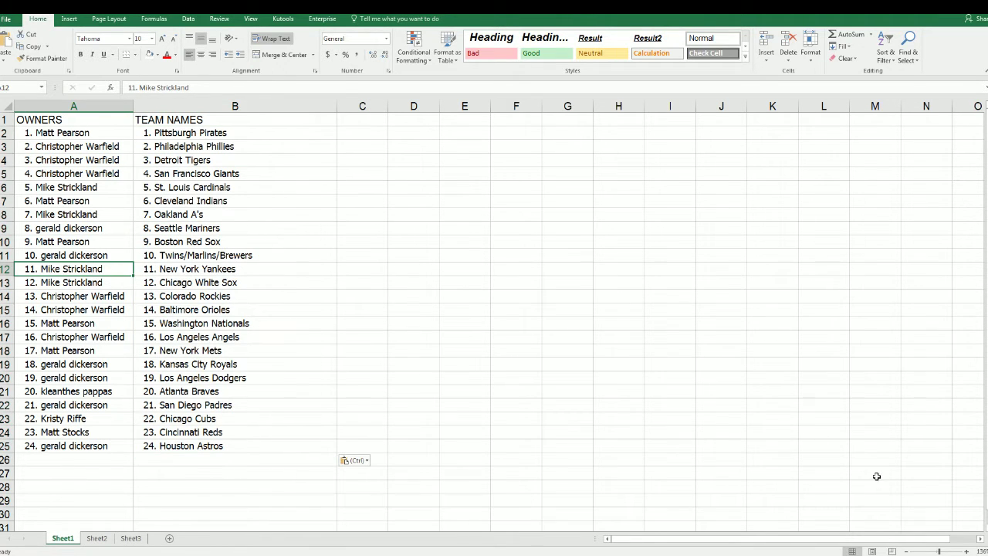
- Zoom in and review the owner-team pairings in rows 10, 20 and 23
{"action": "left_click_drag", "start_coordinate": [936, 551], "coordinate": [942, 551]}
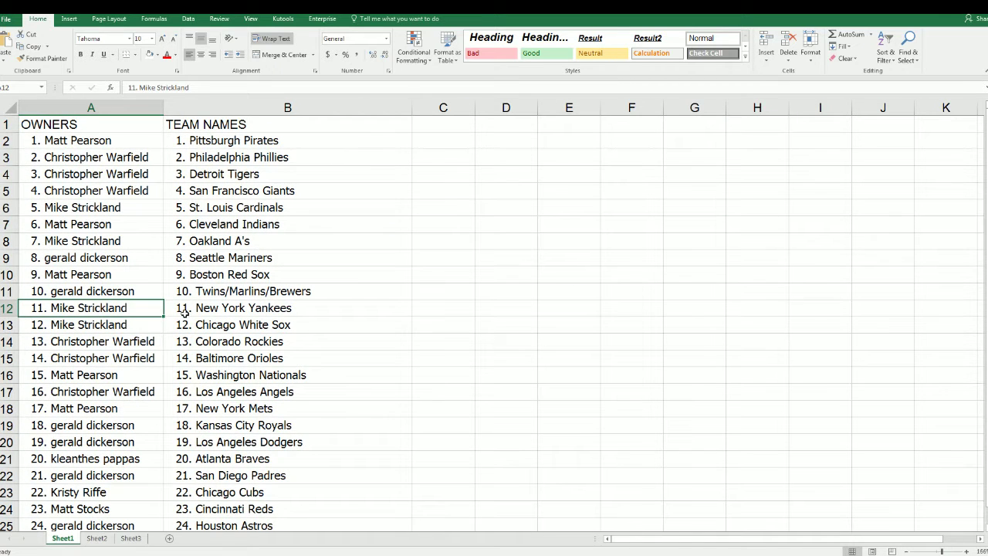
{"action": "left_click", "coordinate": [120, 274]}
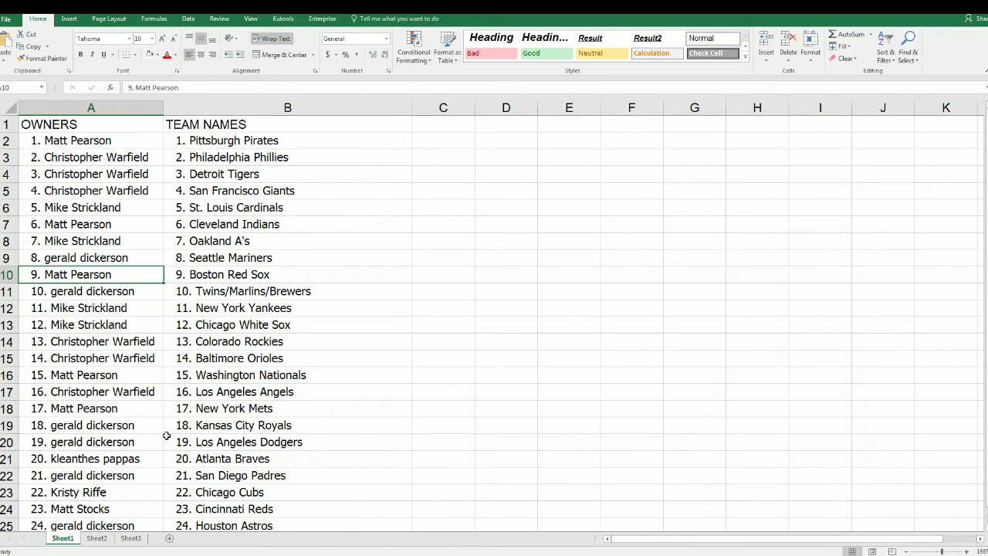
{"action": "scroll", "coordinate": [166, 436], "scroll_direction": "down", "scroll_amount": 1}
{"action": "left_click", "coordinate": [150, 400]}
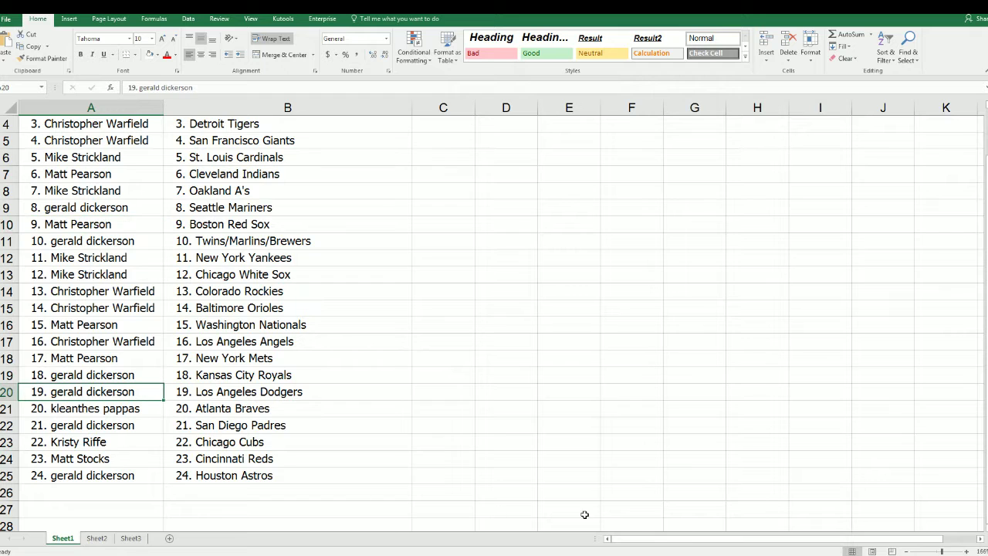
{"action": "left_click", "coordinate": [103, 437]}
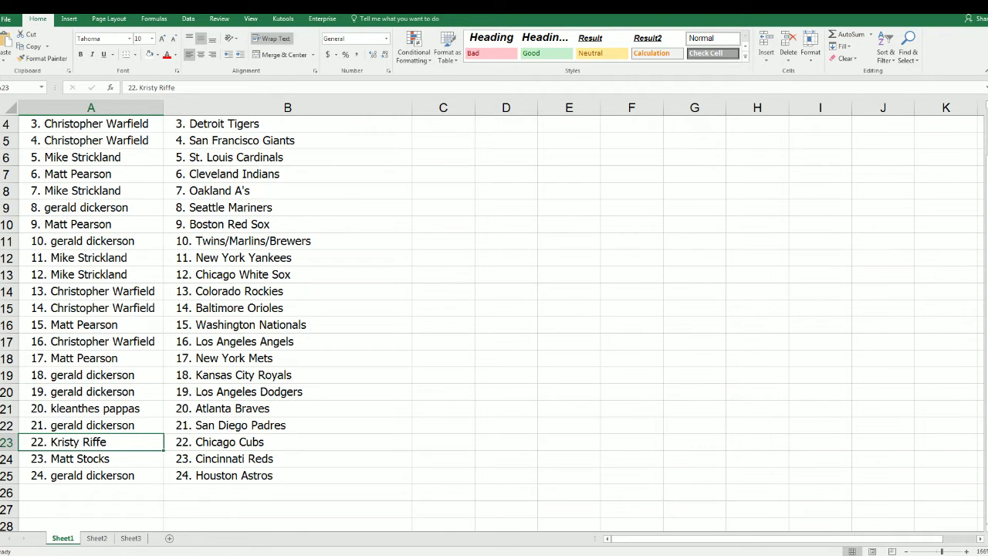
- Zoom back out and make the OWNERS column slightly narrower
{"action": "left_click_drag", "start_coordinate": [942, 549], "coordinate": [939, 551]}
{"action": "left_click", "coordinate": [117, 105]}
{"action": "left_click_drag", "start_coordinate": [128, 106], "coordinate": [122, 108]}
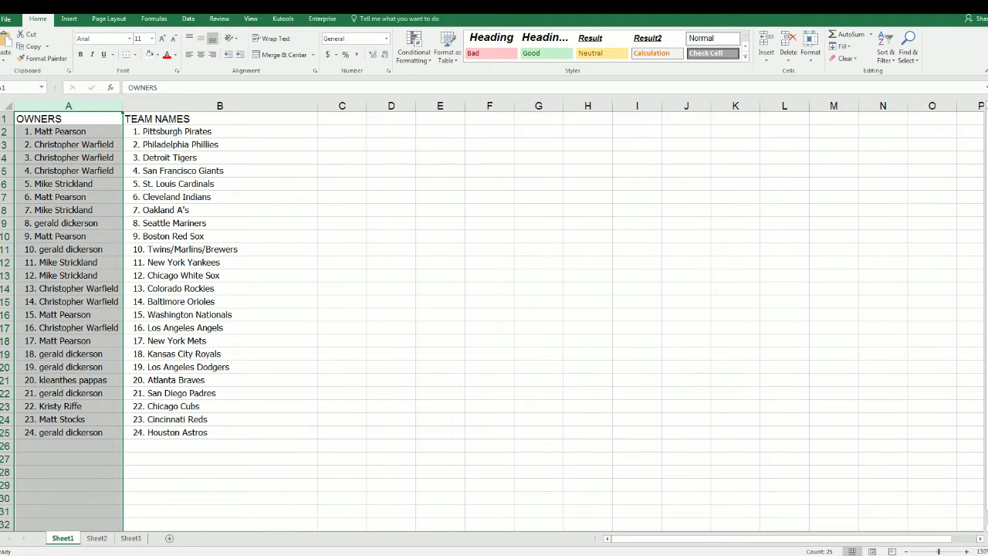